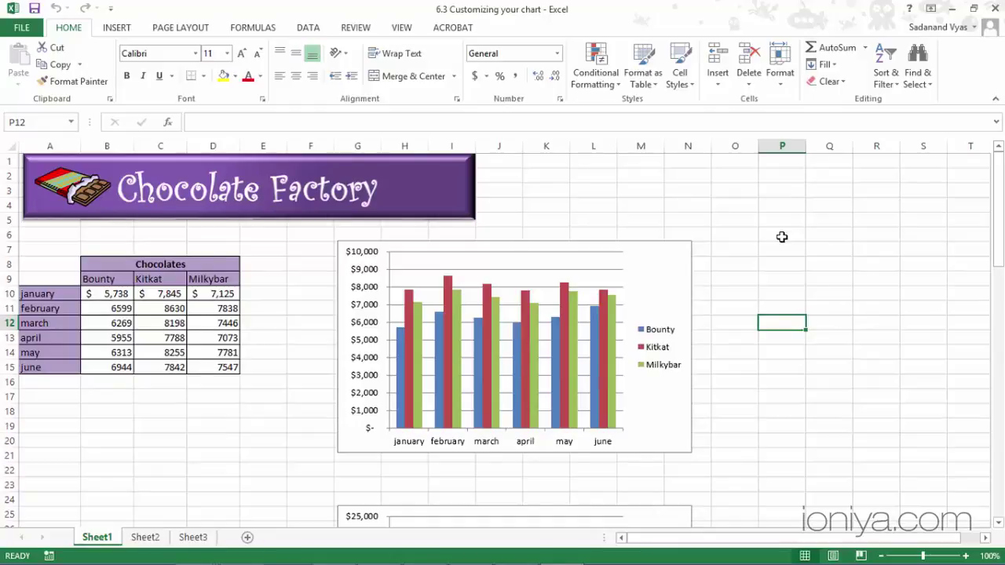
Add a chart title above the three-series chocolate column chart.
{"action": "left_click", "coordinate": [682, 281]}
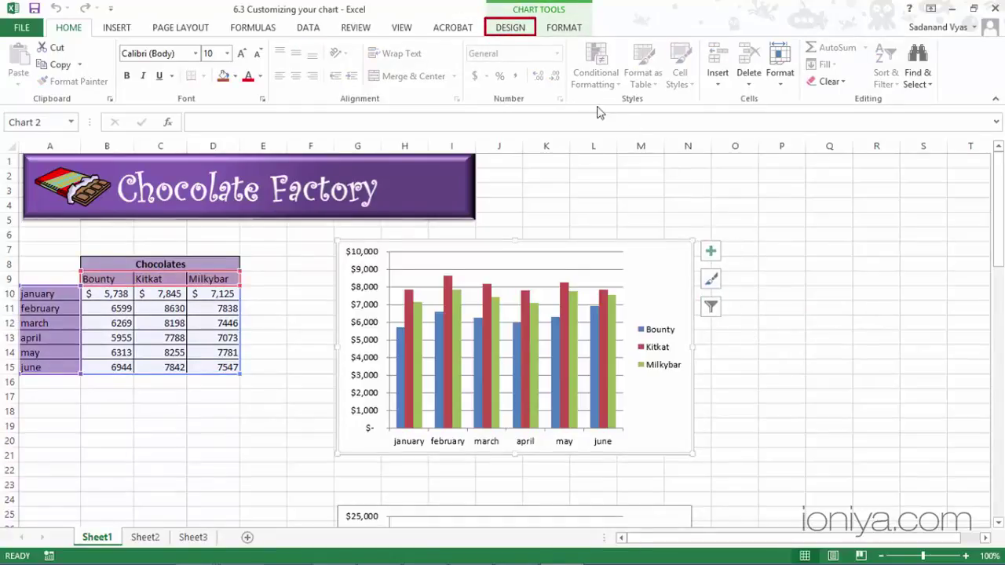
{"action": "left_click", "coordinate": [514, 32]}
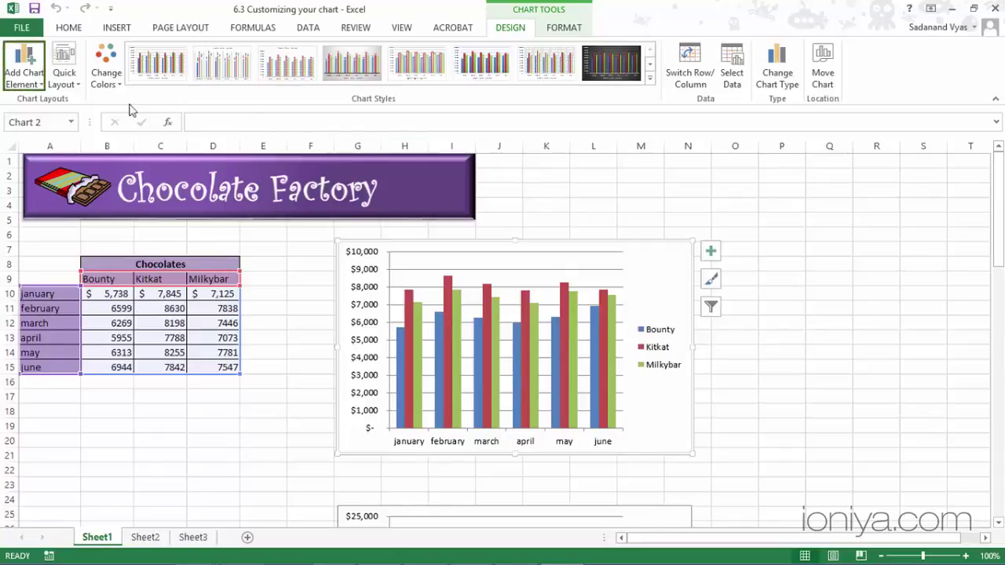
{"action": "left_click", "coordinate": [23, 78]}
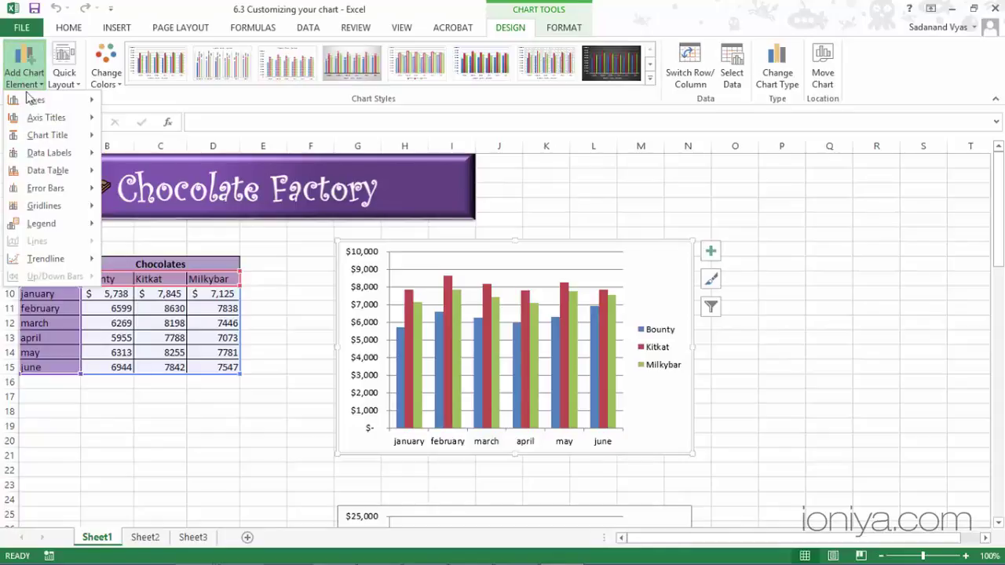
{"action": "mouse_move", "coordinate": [44, 138]}
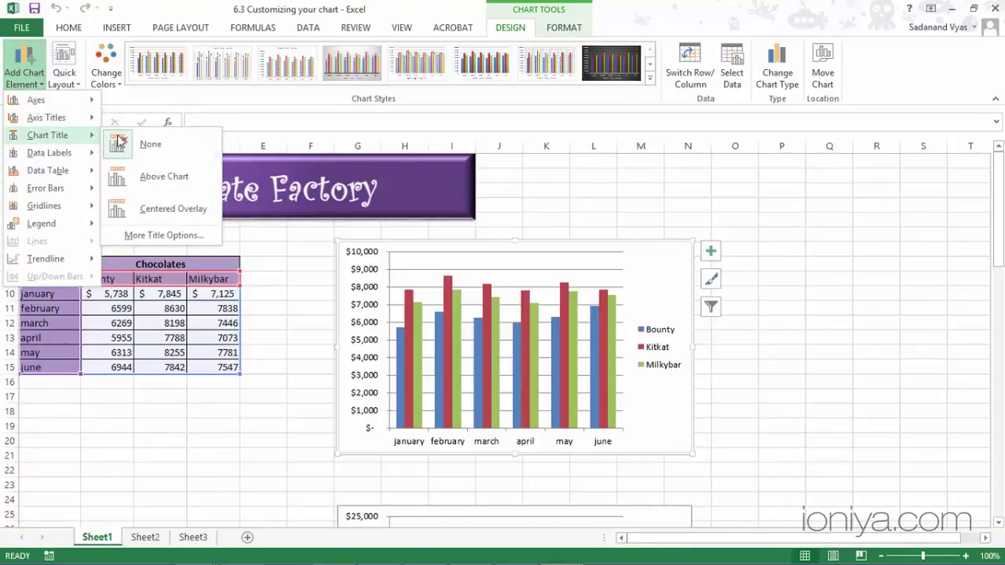
{"action": "left_click", "coordinate": [161, 177]}
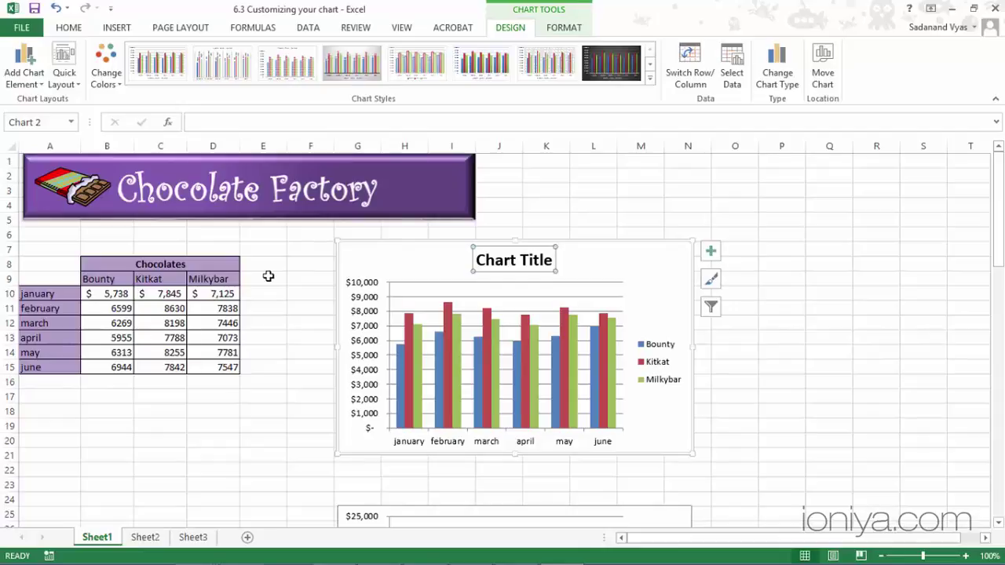
Replace the placeholder chart title text with "Chocolate".
{"action": "left_click", "coordinate": [546, 261]}
{"action": "key", "text": "Delete"}
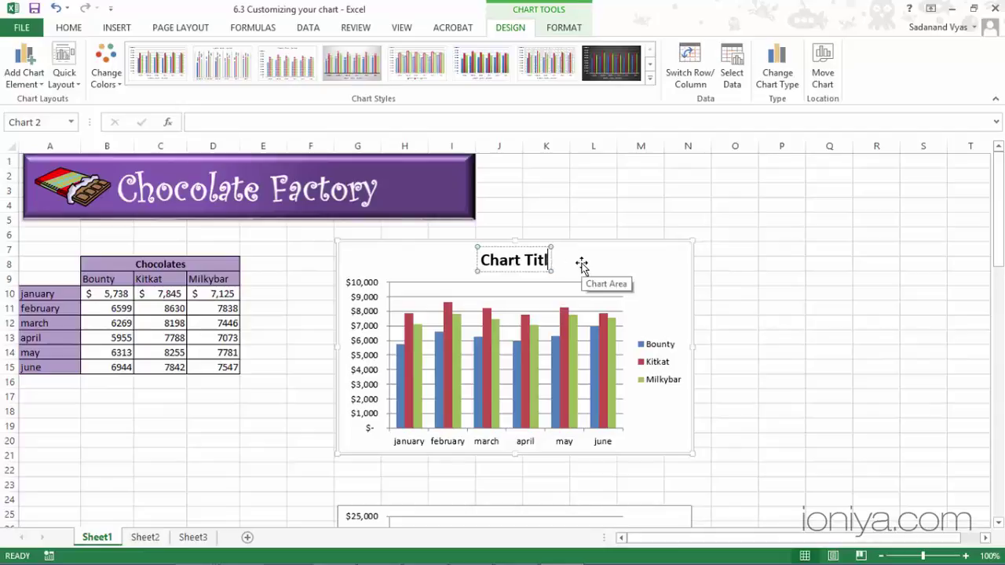
{"action": "key", "text": "BackSpace"}
{"action": "key", "text": "BackSpace"}
{"action": "key", "text": "BackSpace"}
{"action": "key", "text": "BackSpace"}
{"action": "key", "text": "BackSpace"}
{"action": "key", "text": "BackSpace"}
{"action": "key", "text": "BackSpace"}
{"action": "key", "text": "BackSpace"}
{"action": "key", "text": "BackSpace"}
{"action": "key", "text": "BackSpace"}
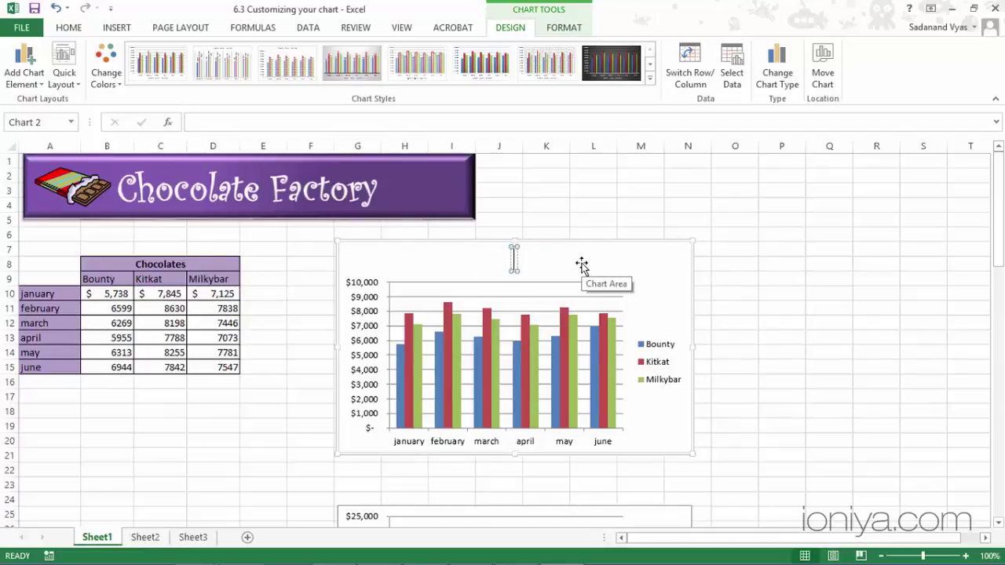
{"action": "type", "text": "Chocolate"}
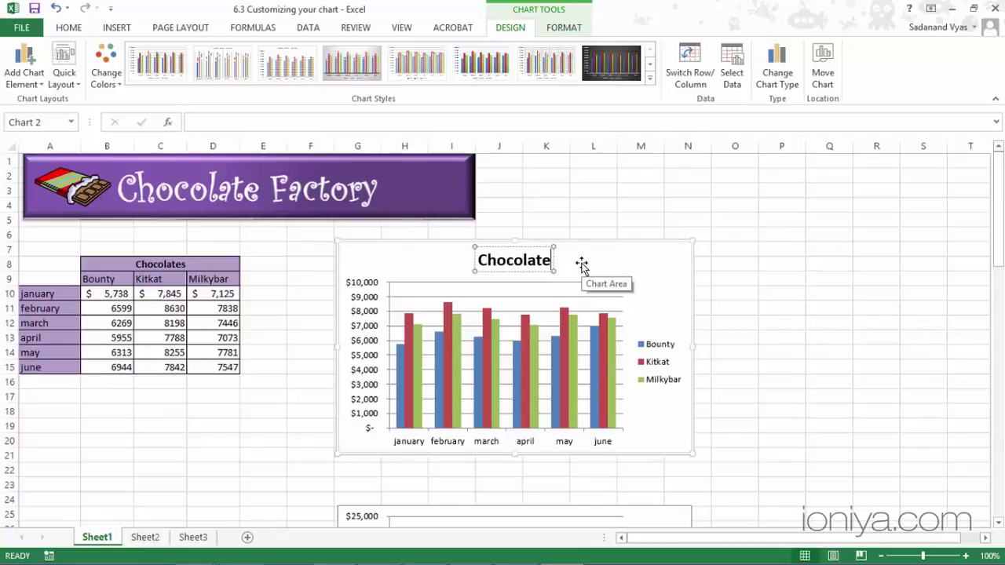
{"action": "key", "text": "Escape"}
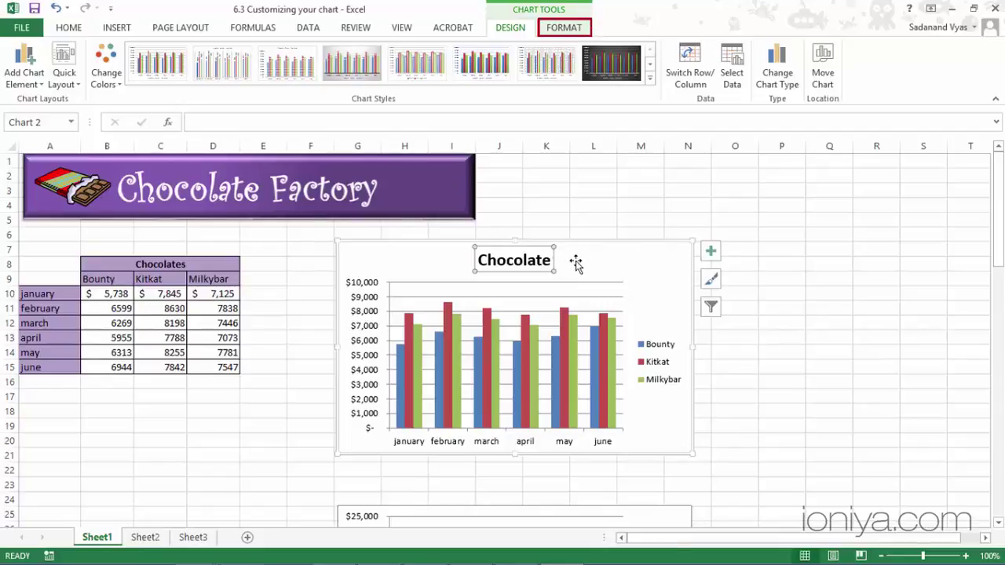
Preview the available WordArt styles on the chart title without applying one.
{"action": "left_click", "coordinate": [563, 27]}
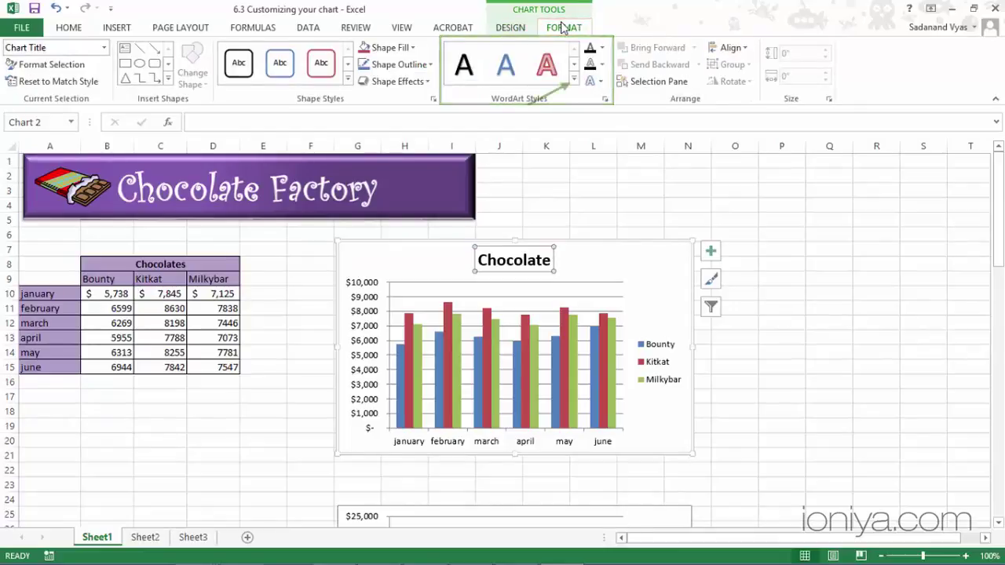
{"action": "left_click", "coordinate": [574, 79]}
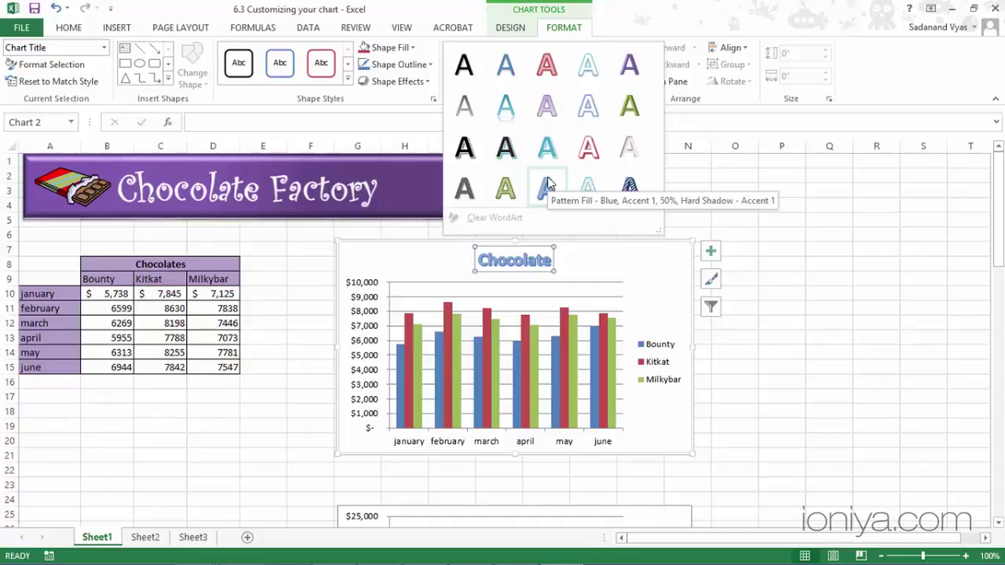
{"action": "left_click", "coordinate": [555, 259]}
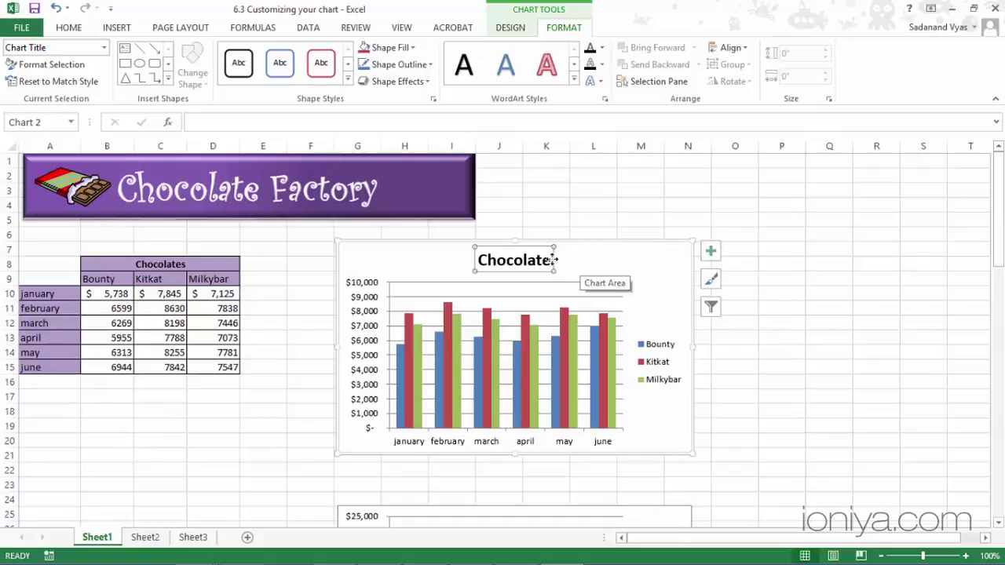
Link the chart title to the table heading in cell B8 with the formula =Sheet1!$B$8.
{"action": "left_click", "coordinate": [550, 260]}
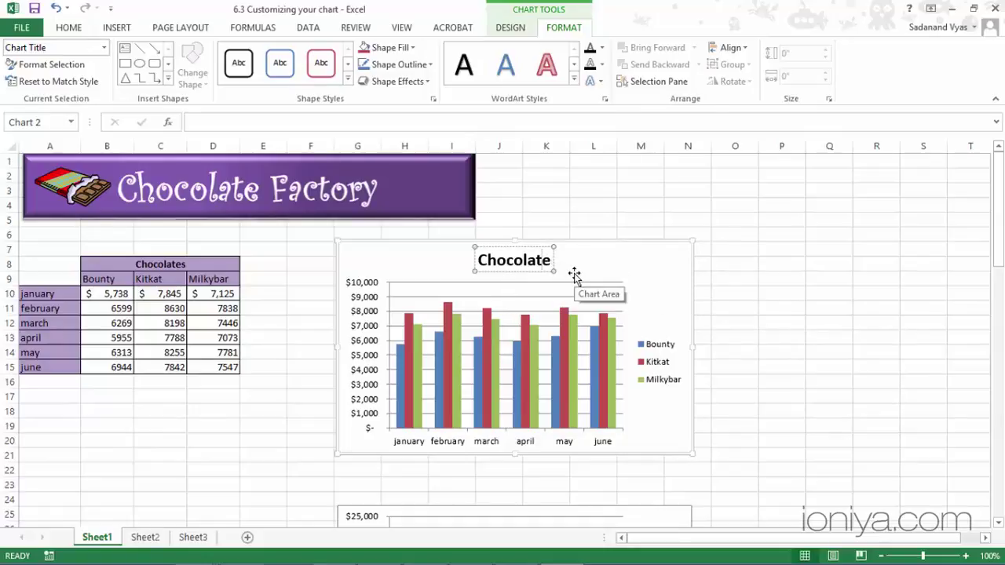
{"action": "key", "text": "Escape"}
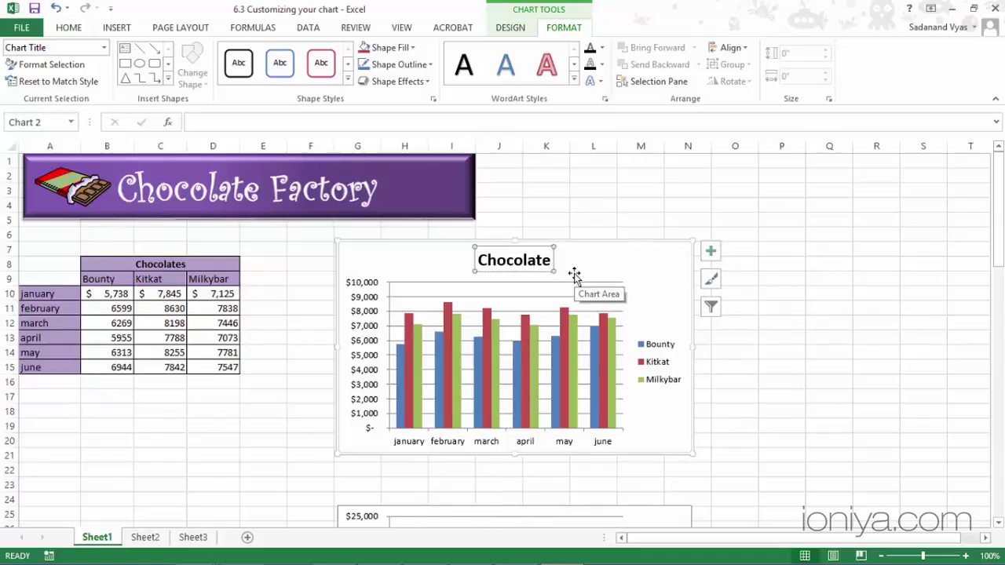
{"action": "type", "text": "="}
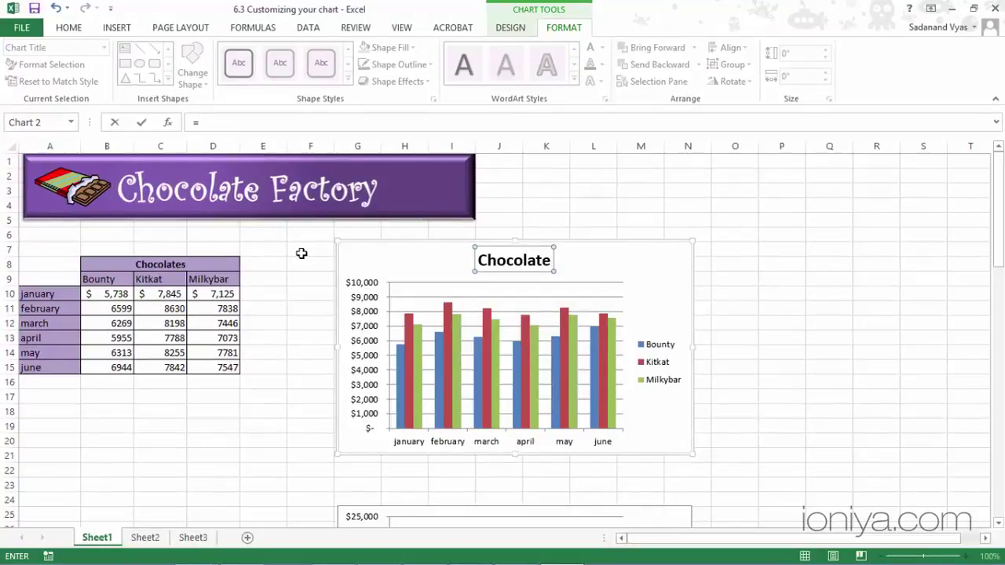
{"action": "left_click", "coordinate": [214, 268]}
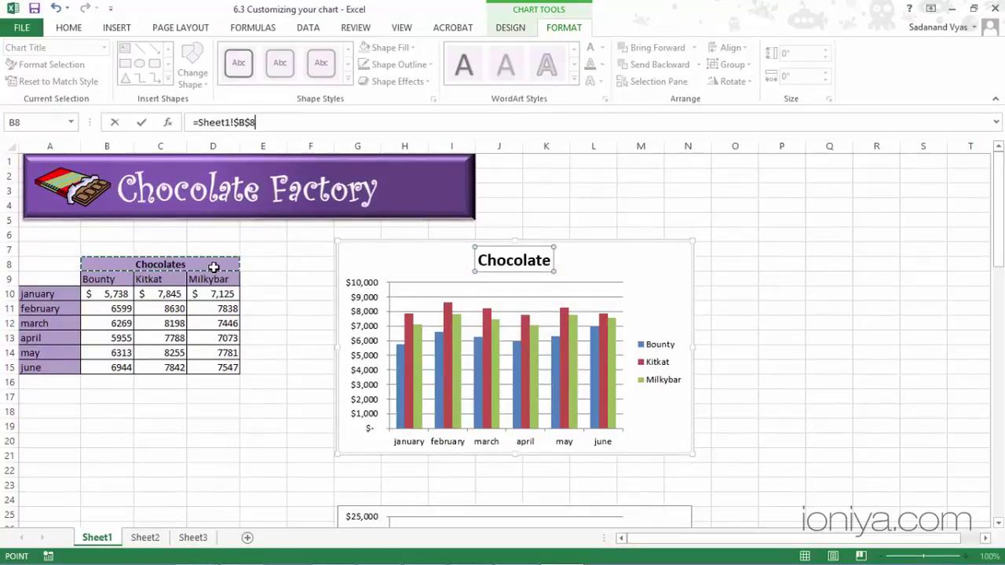
{"action": "key", "text": "Return"}
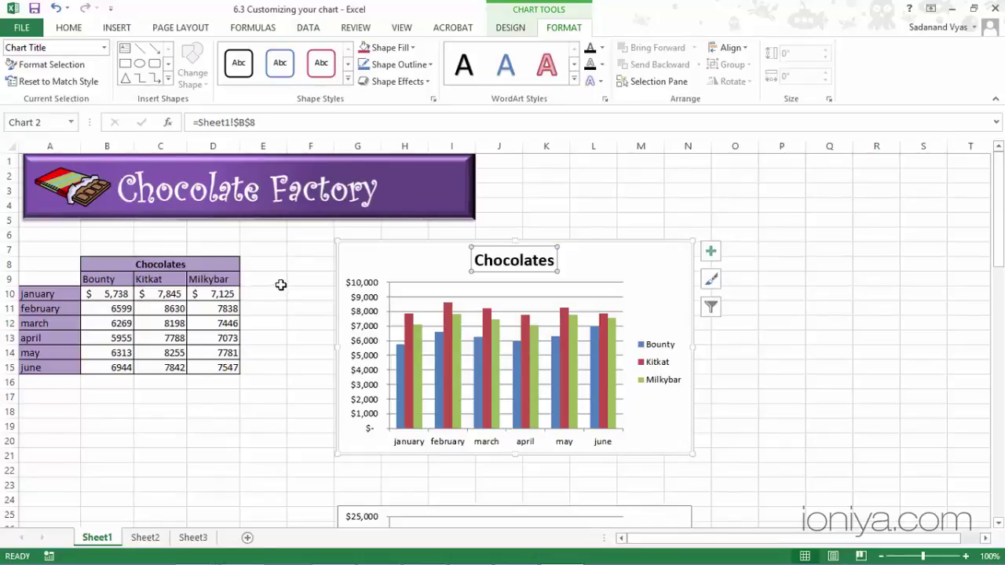
Change the table heading in cell B8 to "Sales".
{"action": "left_click", "coordinate": [215, 265]}
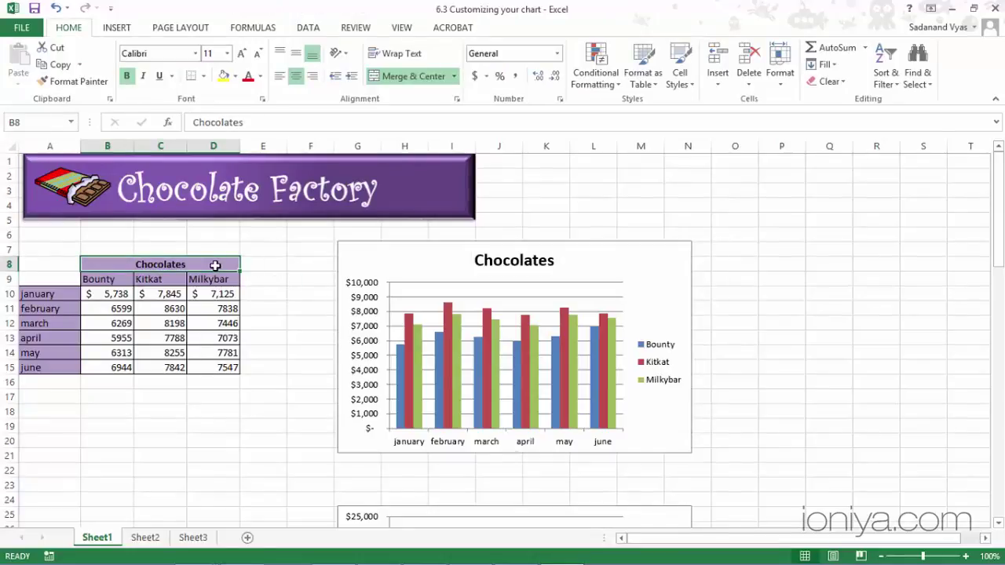
{"action": "type", "text": "Sa"}
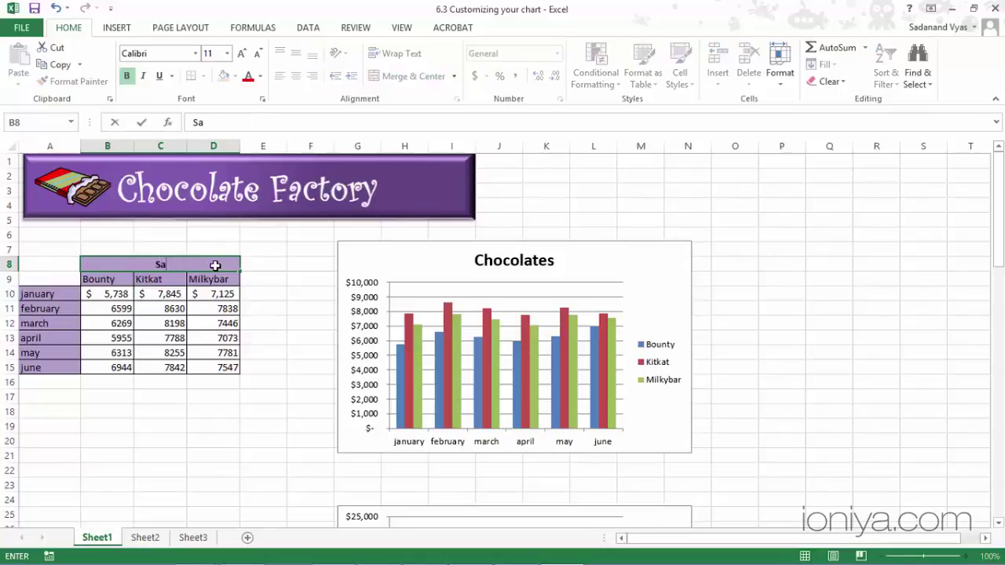
{"action": "type", "text": "les"}
{"action": "key", "text": "Return"}
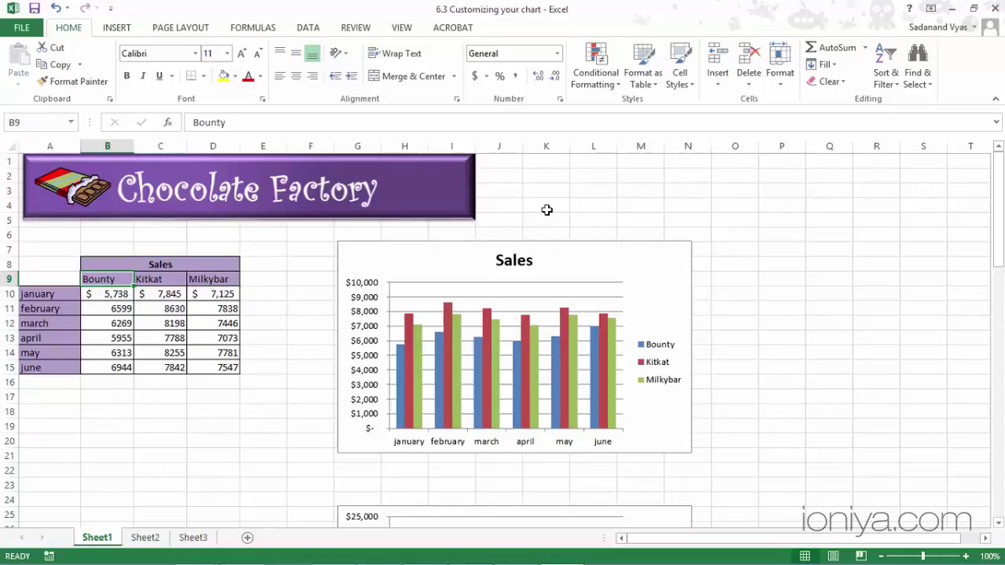
Look through the colorful and monochromatic color schemes offered for the Sales chart.
{"action": "left_click", "coordinate": [464, 264]}
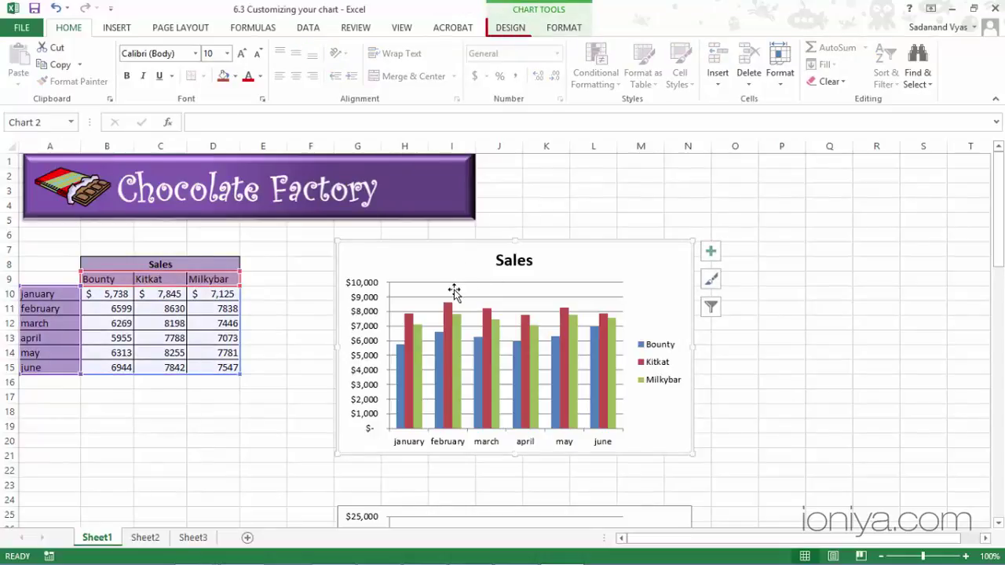
{"action": "left_click", "coordinate": [501, 31]}
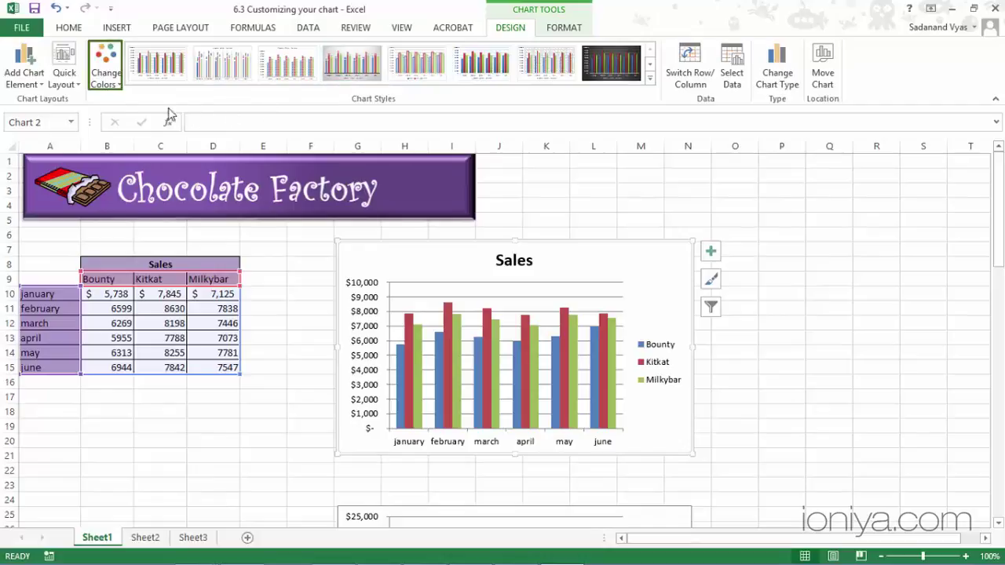
{"action": "left_click", "coordinate": [106, 85]}
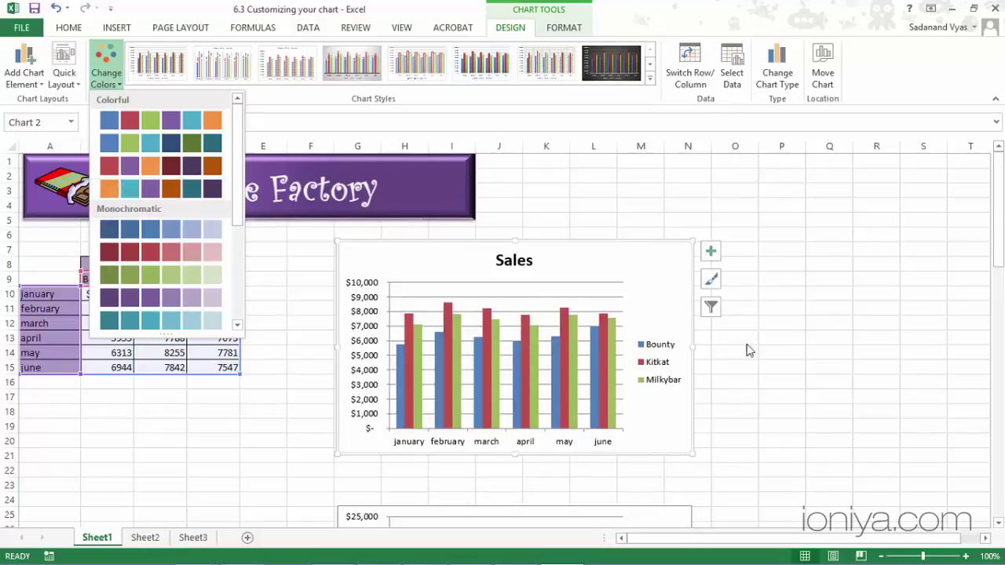
{"action": "key", "text": "Escape"}
Open the fill settings of the data series in the Milkybar column chart.
{"action": "scroll", "coordinate": [769, 346], "scroll_direction": "down", "scroll_amount": 5}
{"action": "scroll", "coordinate": [768, 346], "scroll_direction": "down", "scroll_amount": 15}
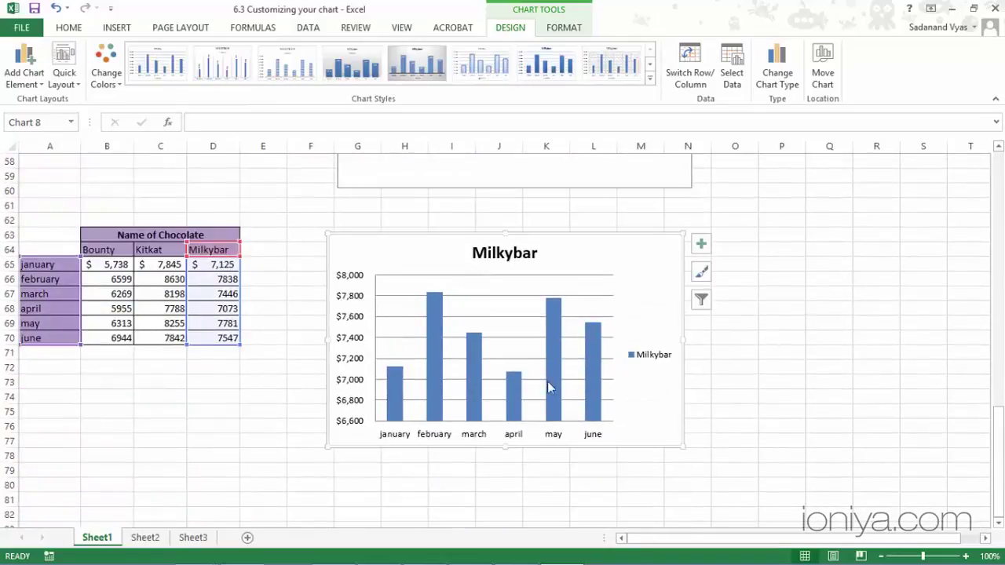
{"action": "left_click", "coordinate": [431, 369]}
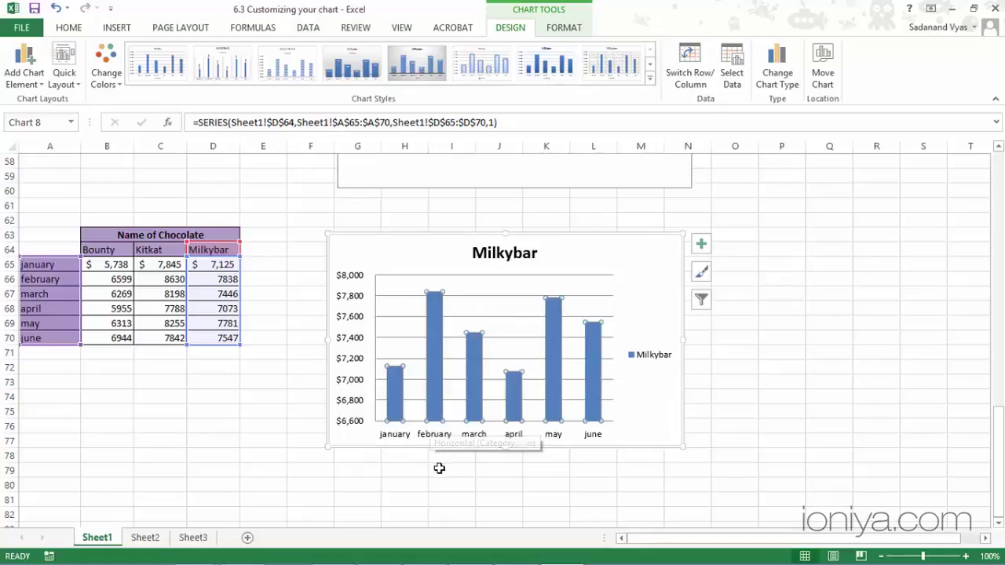
{"action": "key", "text": "ctrl+1"}
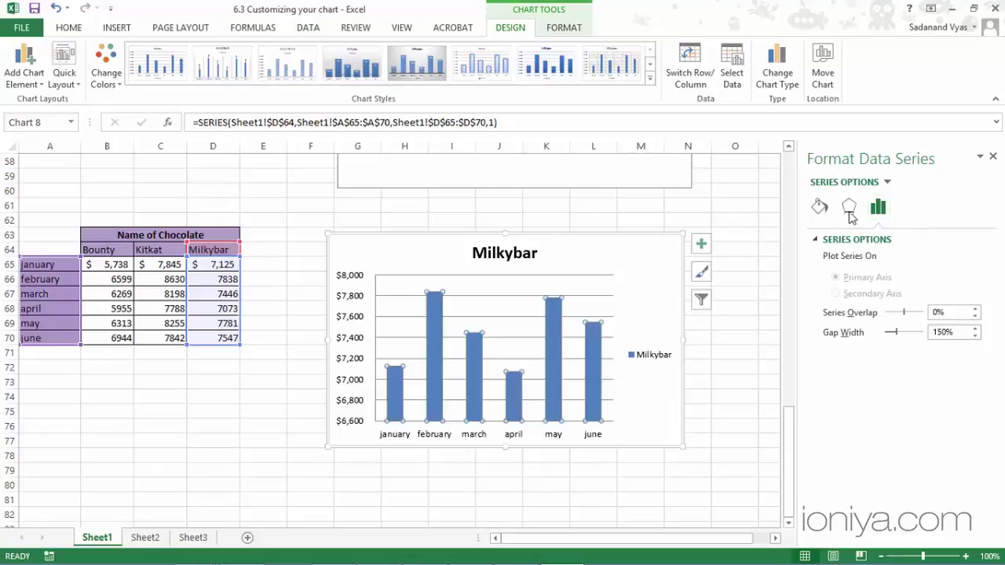
{"action": "left_click", "coordinate": [822, 209]}
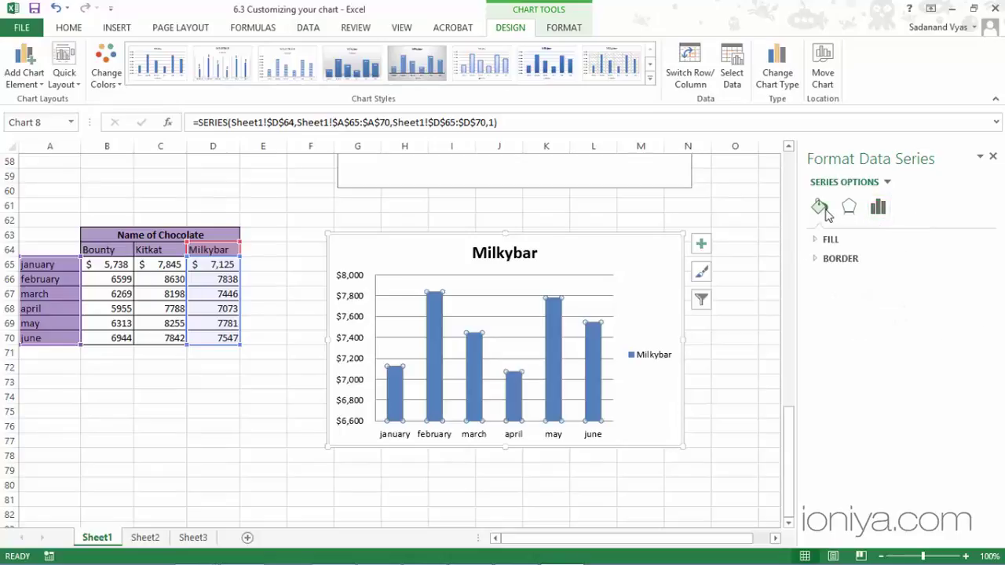
{"action": "left_click", "coordinate": [821, 242]}
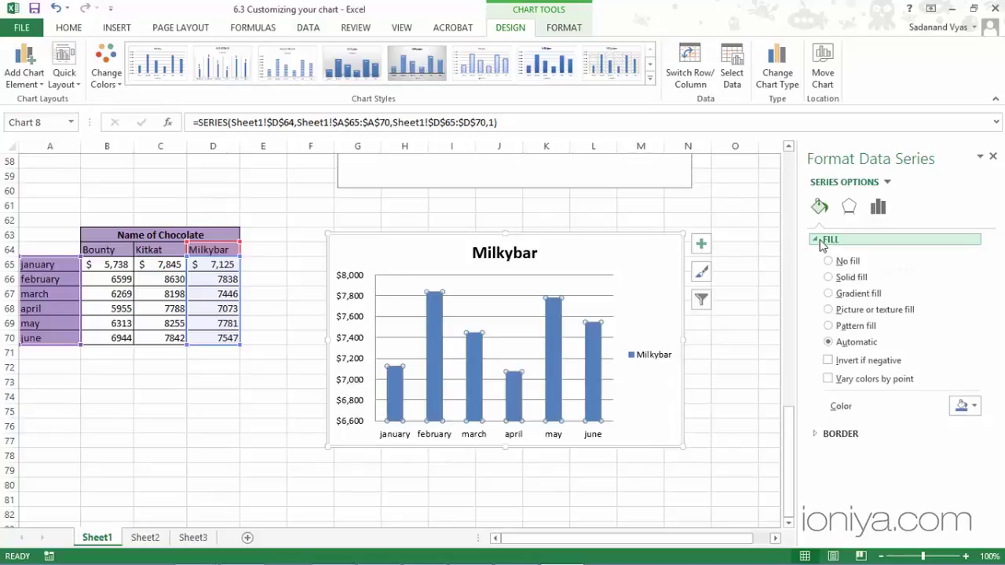
Apply a gradient fill to the Milkybar columns and shift the second gradient stop to about 42%.
{"action": "left_click", "coordinate": [829, 294]}
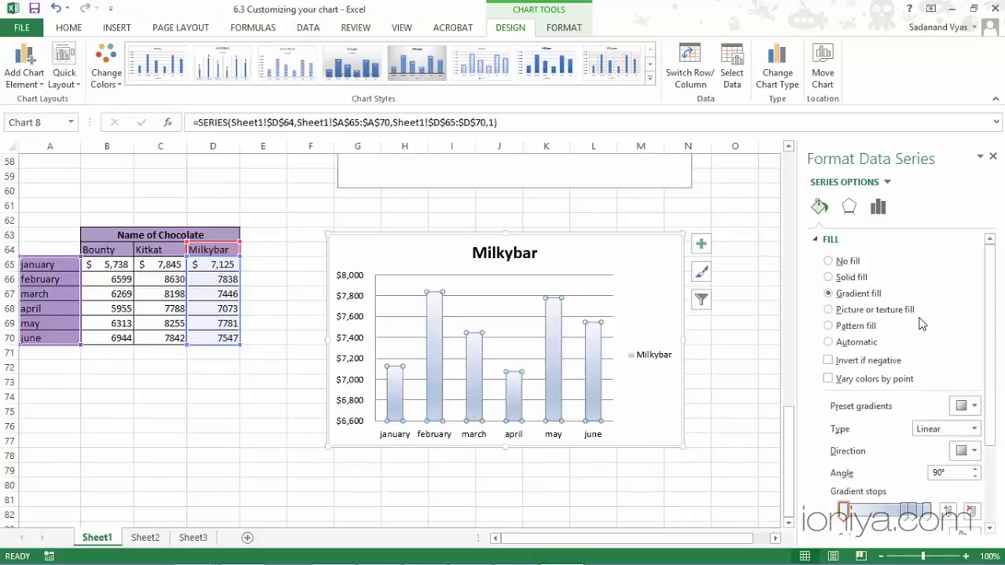
{"action": "scroll", "coordinate": [922, 324], "scroll_direction": "down", "scroll_amount": 1}
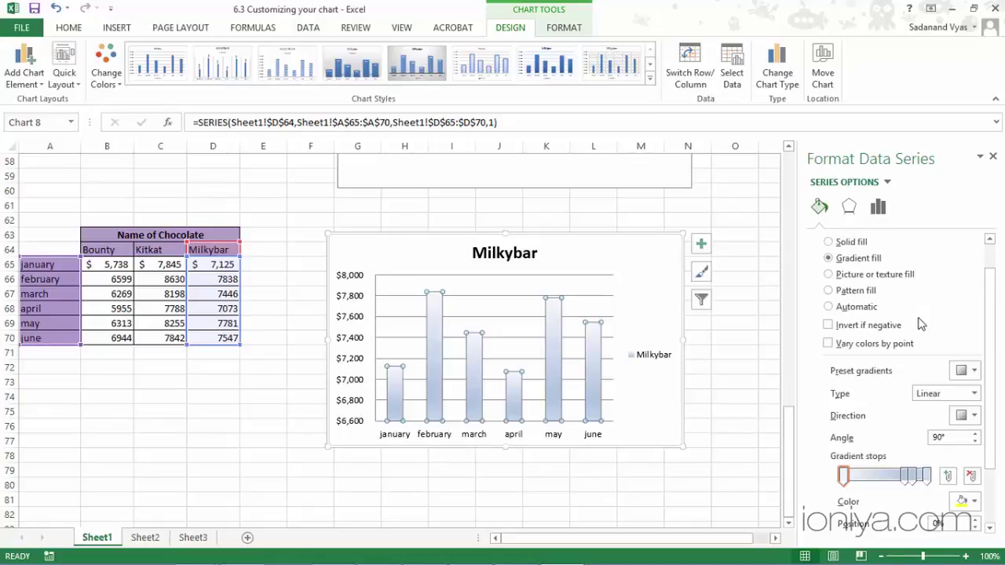
{"action": "left_click_drag", "start_coordinate": [904, 476], "coordinate": [876, 484]}
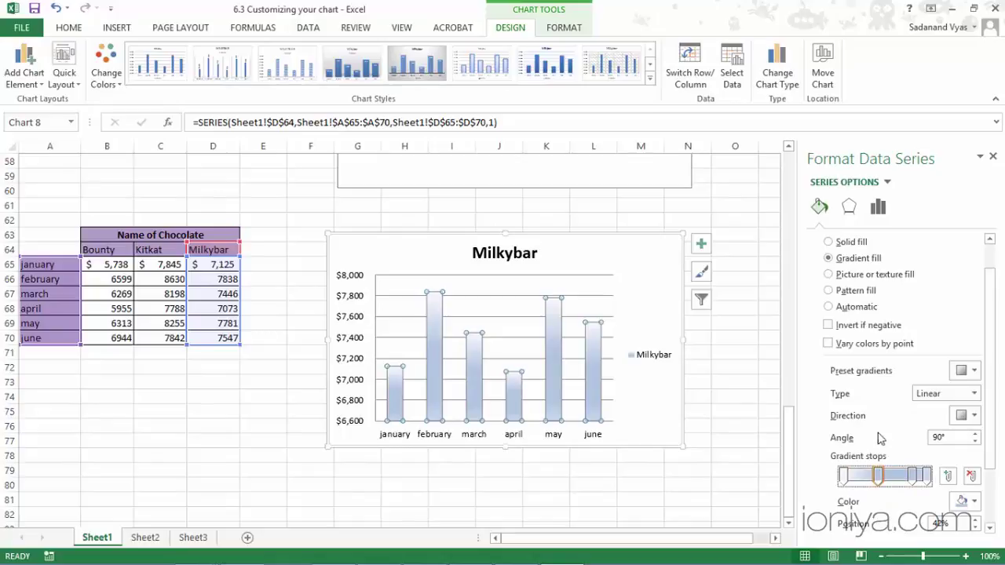
Fill the Milkybar columns with the brown crumpled-paper texture.
{"action": "left_click", "coordinate": [830, 280]}
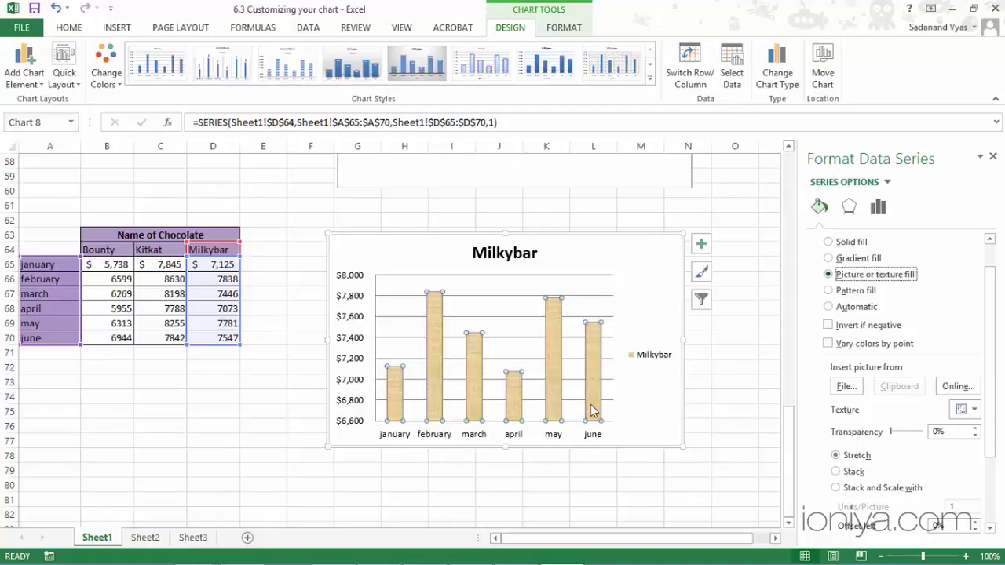
{"action": "mouse_move", "coordinate": [595, 410]}
{"action": "left_click", "coordinate": [974, 411]}
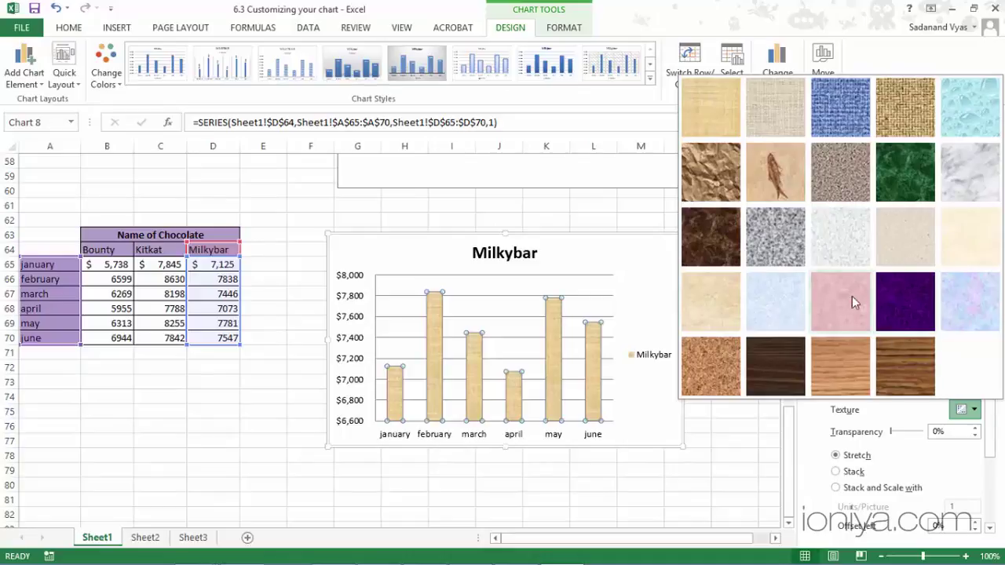
{"action": "left_click", "coordinate": [721, 179]}
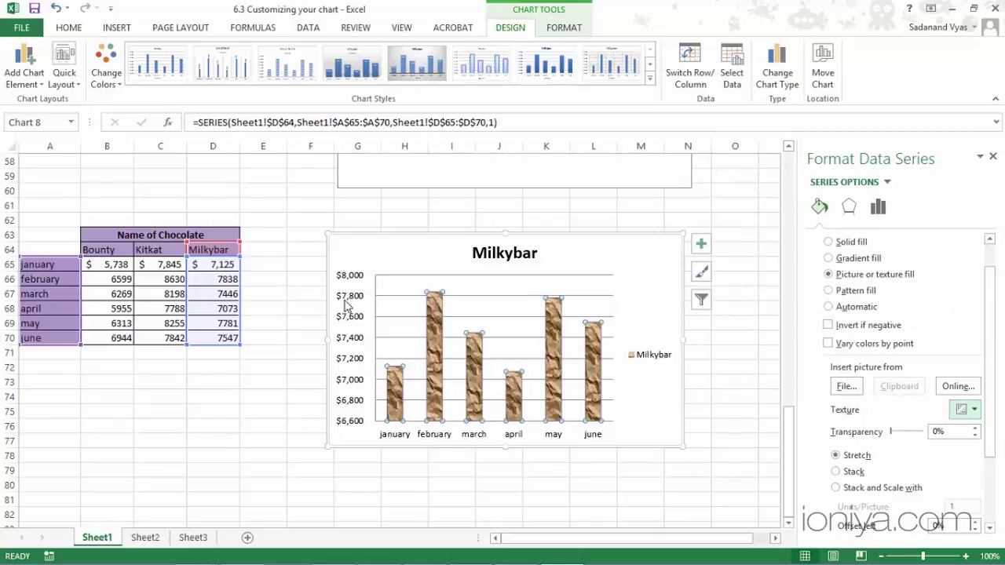
Rotate the vertical axis labels of the Milkybar column chart to a custom angle of -35°.
{"action": "left_click", "coordinate": [350, 385]}
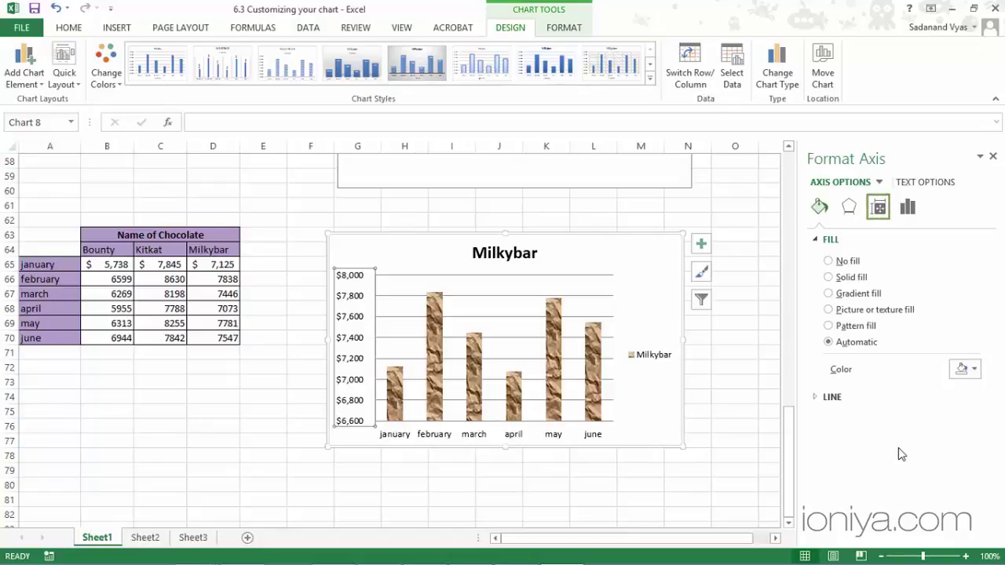
{"action": "left_click", "coordinate": [880, 215]}
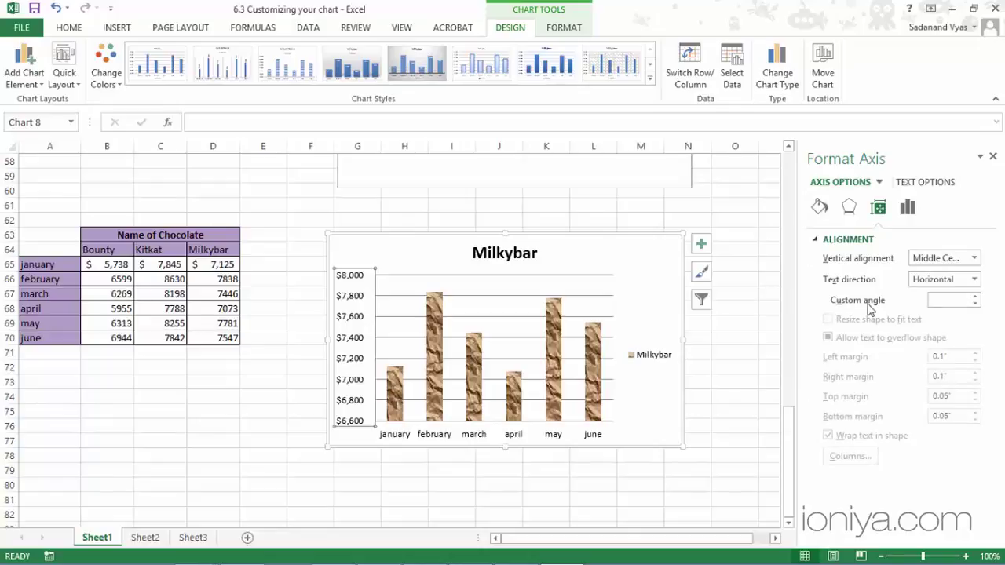
{"action": "left_click", "coordinate": [975, 304]}
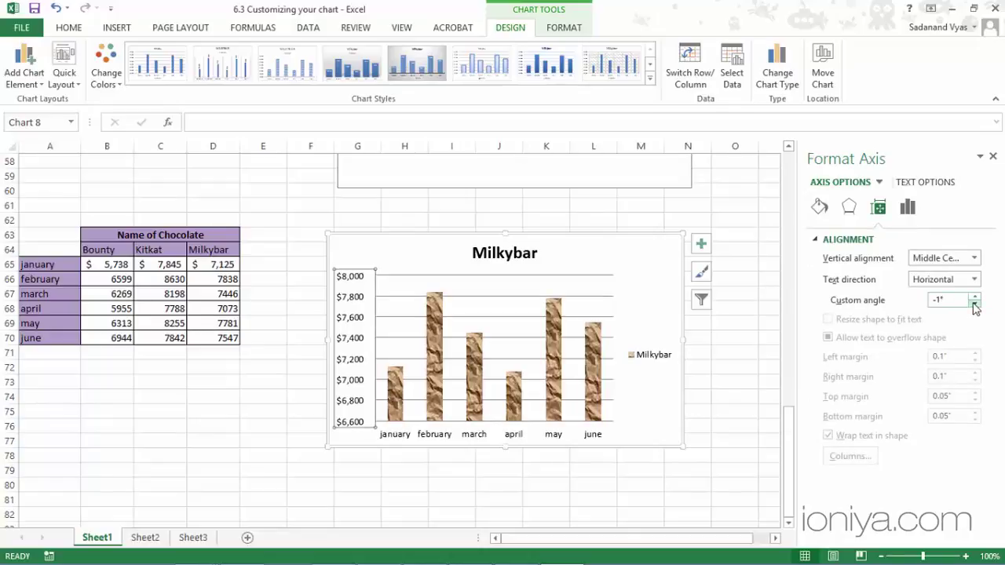
{"action": "left_click", "coordinate": [974, 304]}
{"action": "left_click", "coordinate": [974, 304]}
{"action": "left_click", "coordinate": [974, 304]}
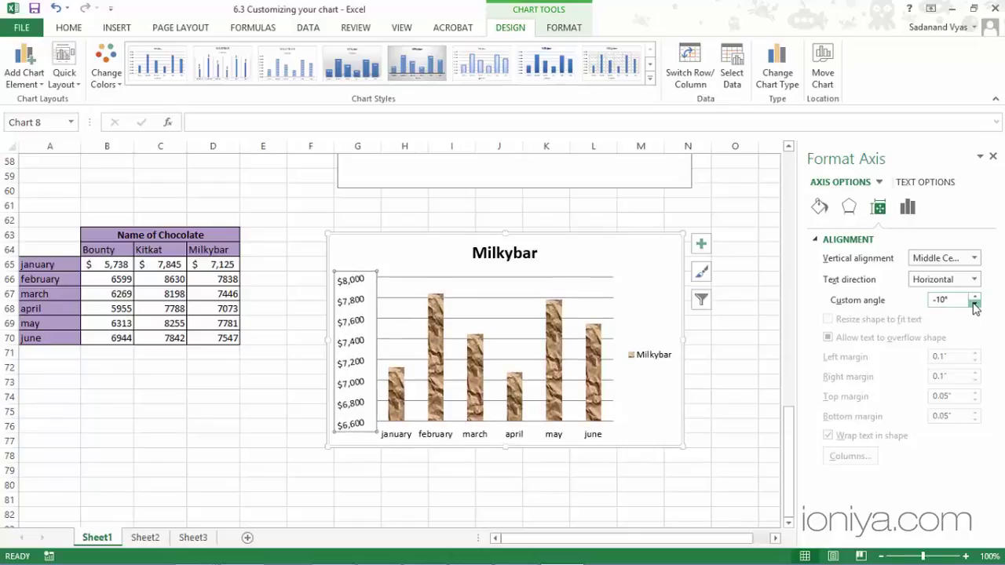
{"action": "left_click", "coordinate": [975, 304]}
{"action": "left_click", "coordinate": [975, 305]}
{"action": "left_click", "coordinate": [975, 305]}
{"action": "left_click", "coordinate": [974, 305]}
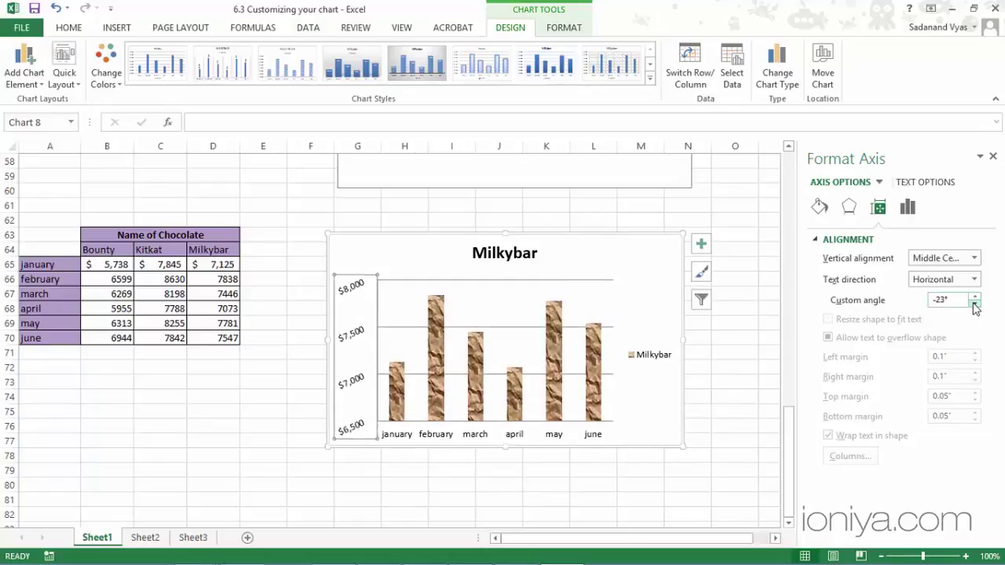
{"action": "left_click", "coordinate": [975, 305]}
{"action": "left_click", "coordinate": [974, 305]}
{"action": "left_click", "coordinate": [975, 305]}
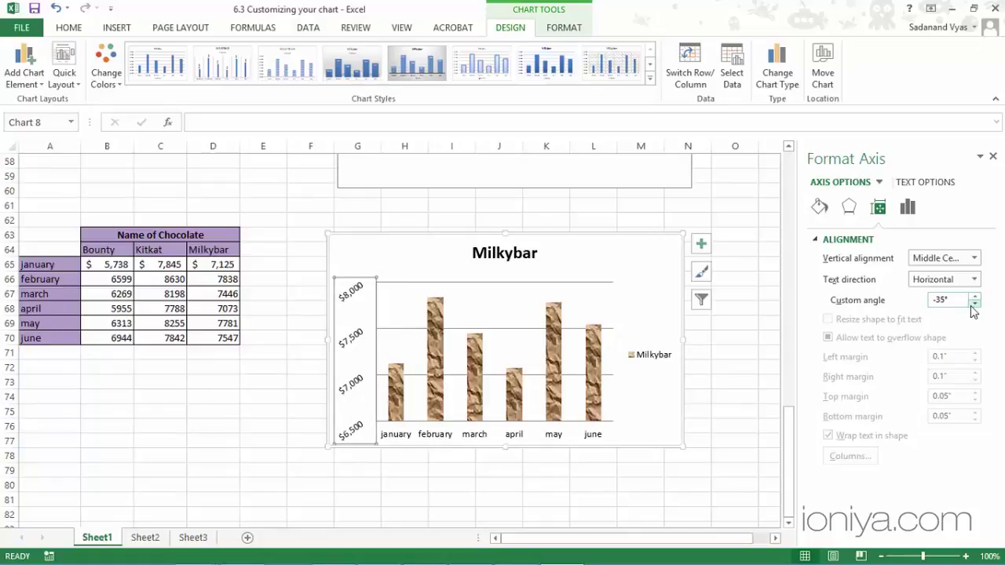
Set the 3-D rotation perspective of the three-series 3-D column chart beside the table in rows 47 to 54 to 45°.
{"action": "left_click_drag", "start_coordinate": [789, 436], "coordinate": [770, 353]}
{"action": "left_click", "coordinate": [680, 422]}
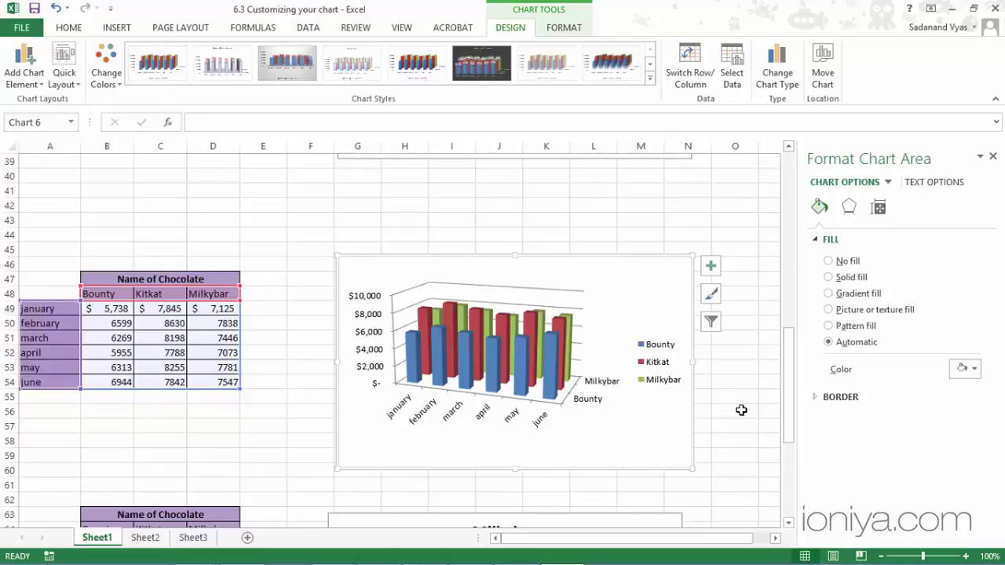
{"action": "left_click", "coordinate": [848, 209]}
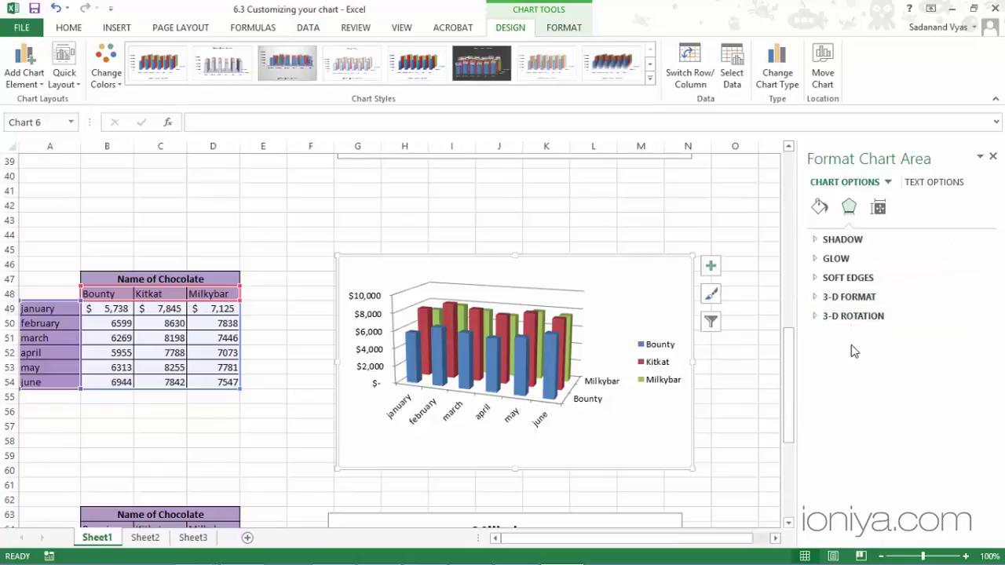
{"action": "left_click", "coordinate": [819, 317]}
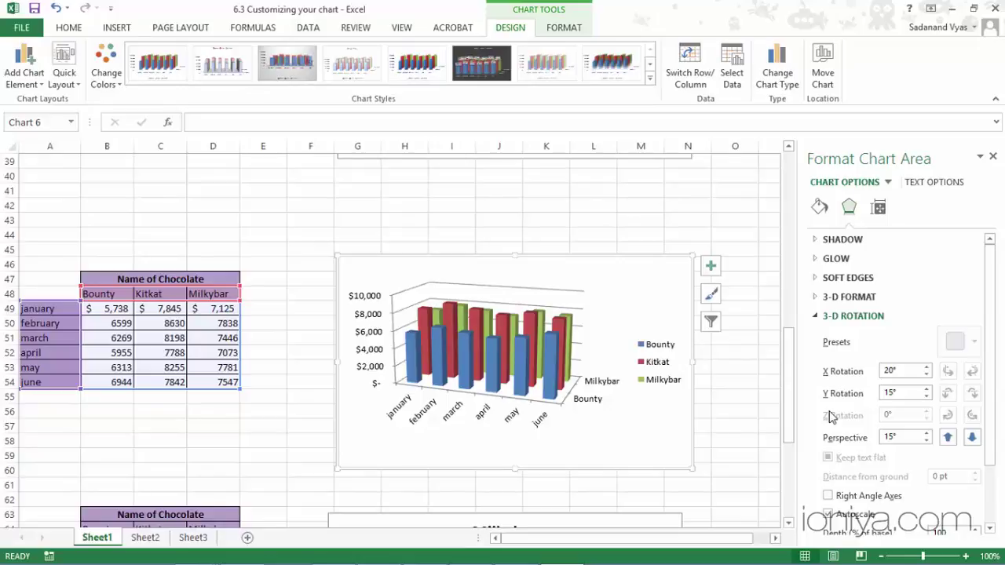
{"action": "left_click", "coordinate": [928, 434]}
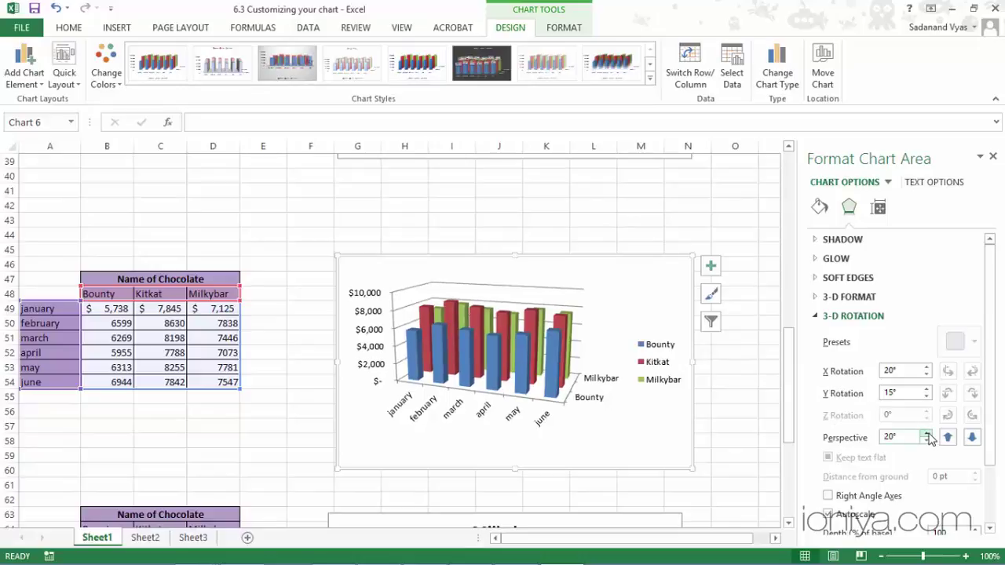
{"action": "left_click", "coordinate": [927, 434]}
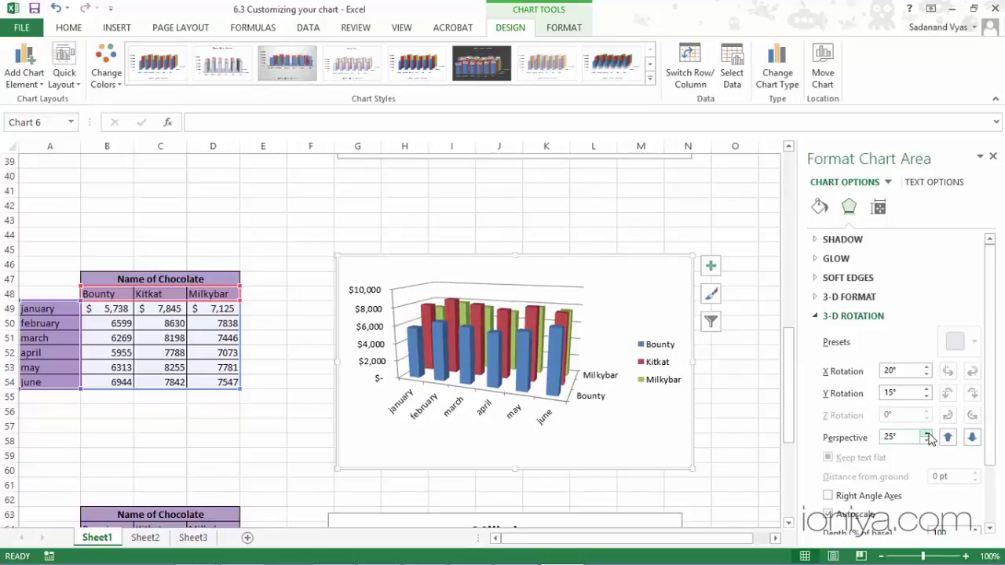
{"action": "left_click", "coordinate": [927, 434]}
{"action": "left_click", "coordinate": [928, 434]}
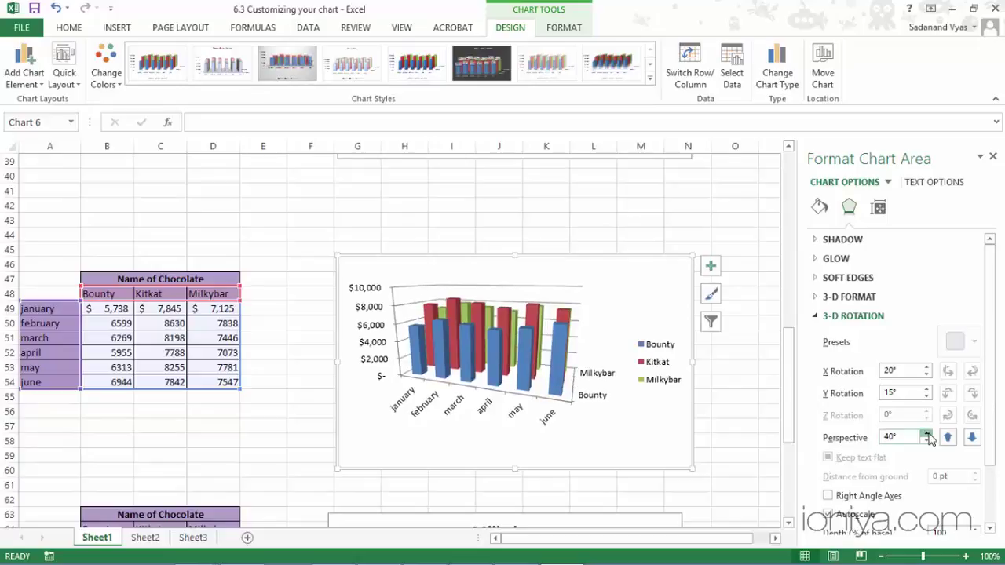
{"action": "left_click", "coordinate": [927, 434]}
{"action": "left_click", "coordinate": [927, 435]}
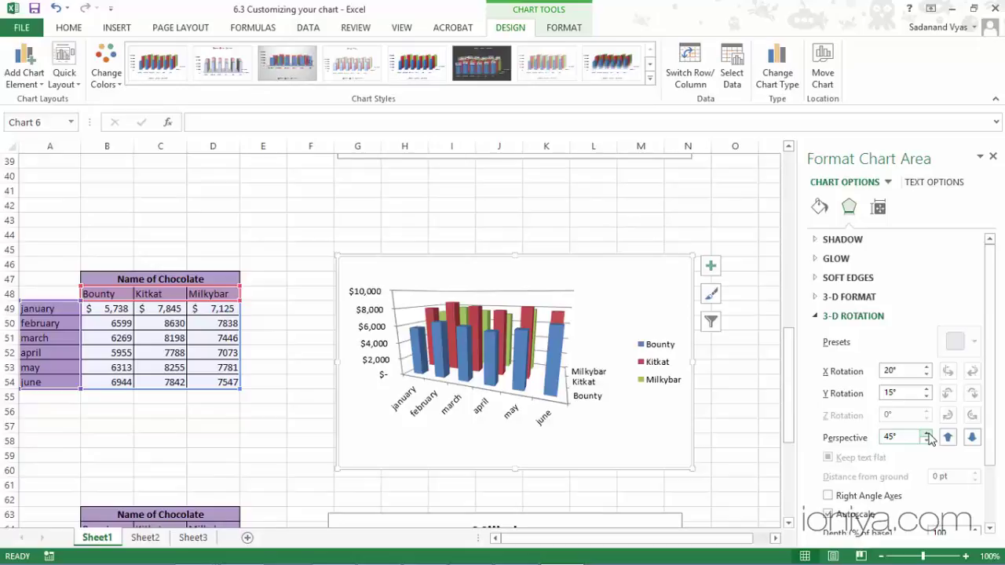
Apply the light orange gradient shape style with an orange outline to the legend of the 3-D column chart.
{"action": "left_click", "coordinate": [662, 379]}
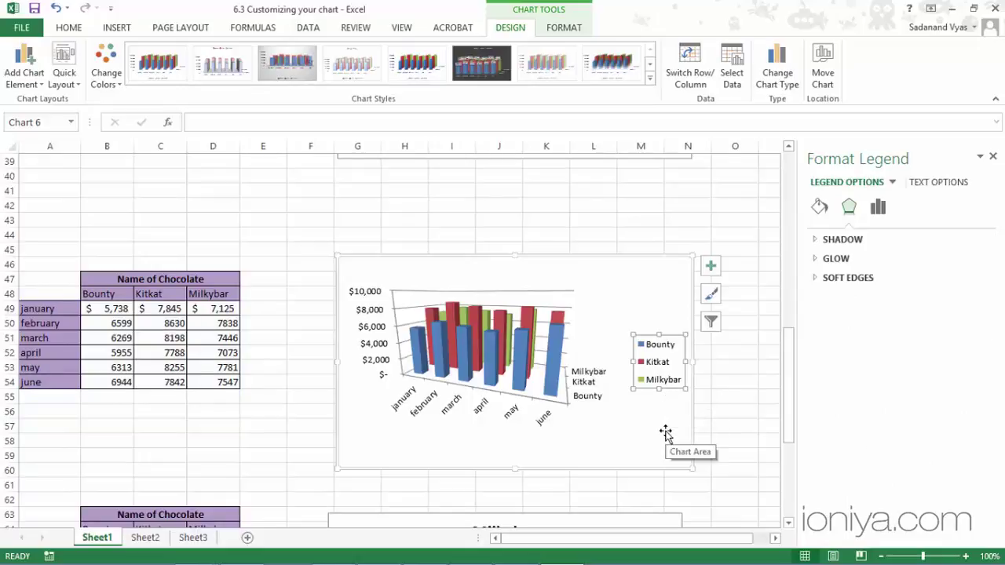
{"action": "left_click", "coordinate": [562, 32]}
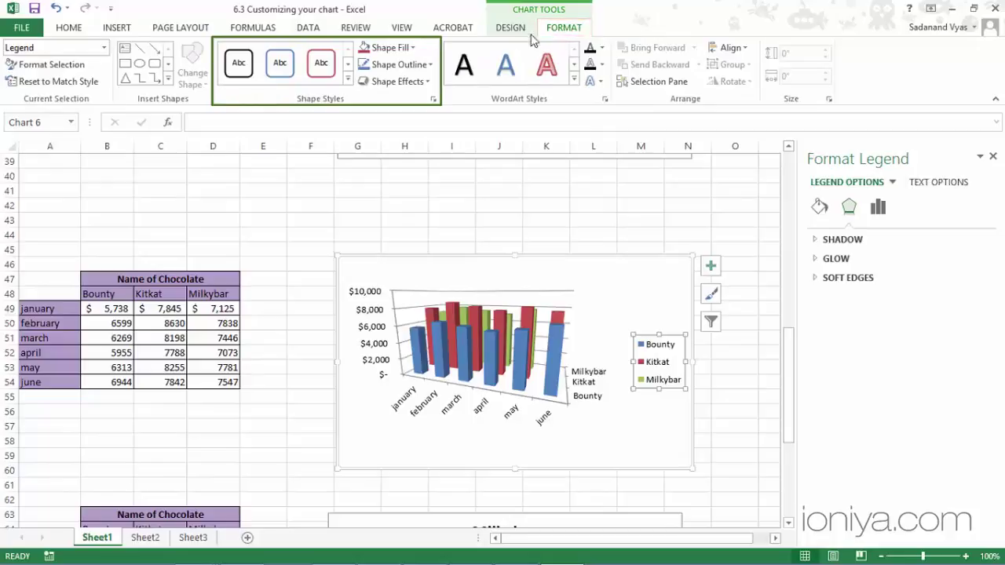
{"action": "left_click", "coordinate": [348, 81]}
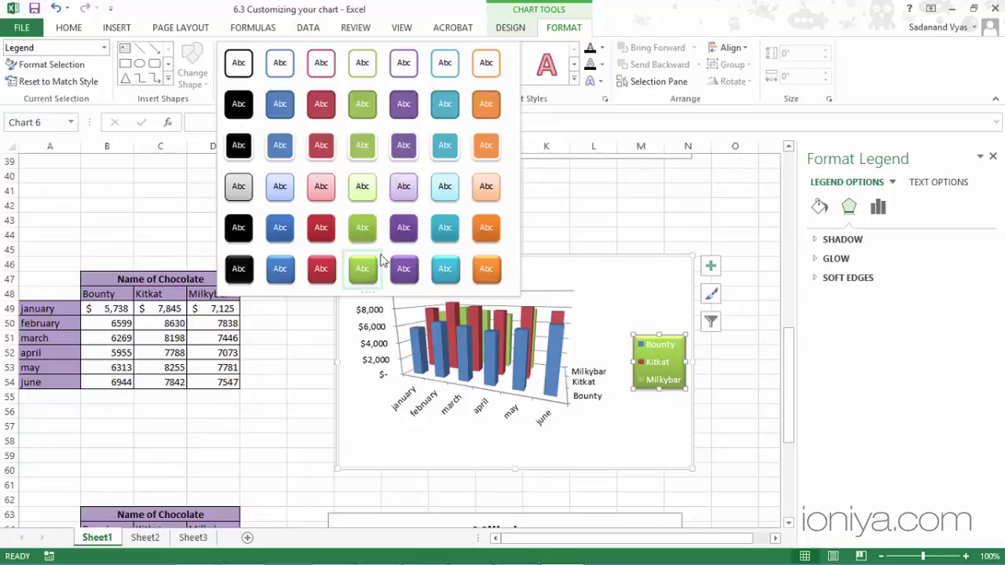
{"action": "left_click", "coordinate": [486, 187]}
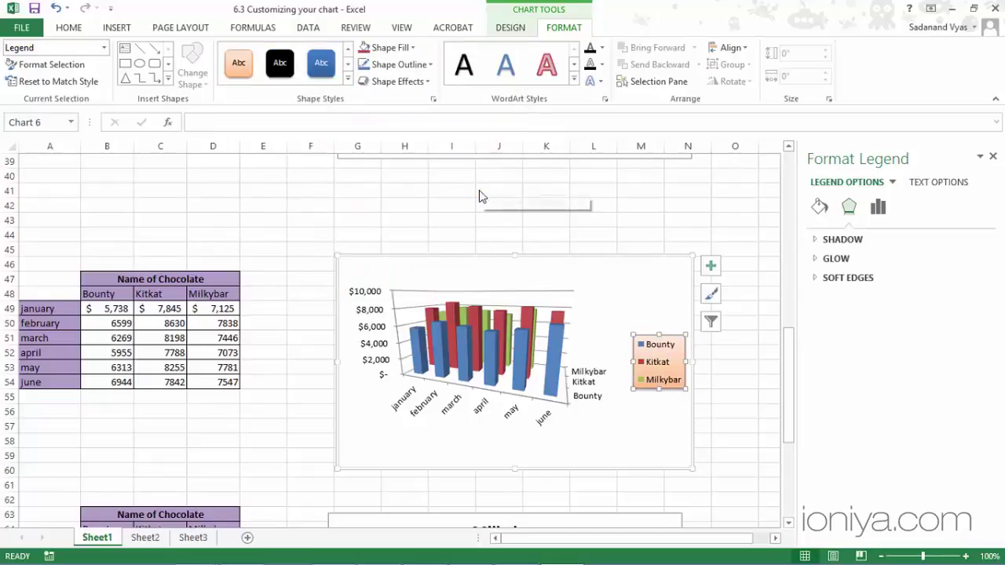